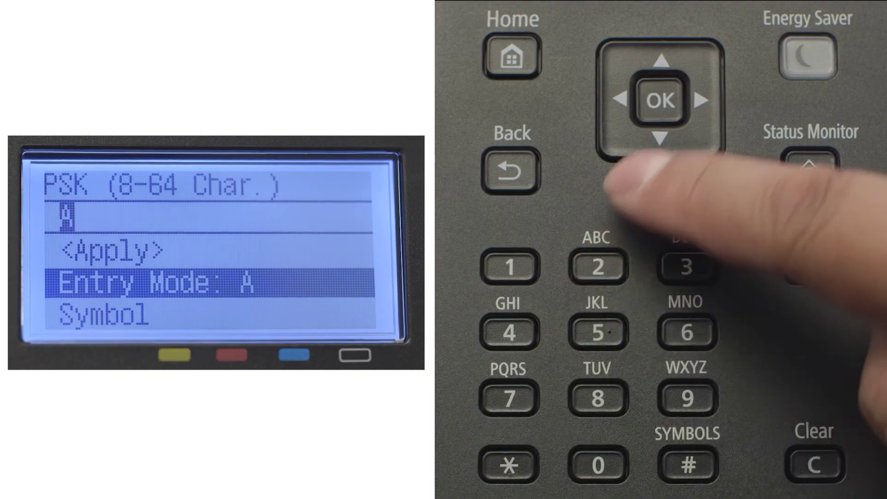
Enter the key's first letters, including an uppercase letter and a lowercase d
left_click(660, 100)
left_click(659, 137)
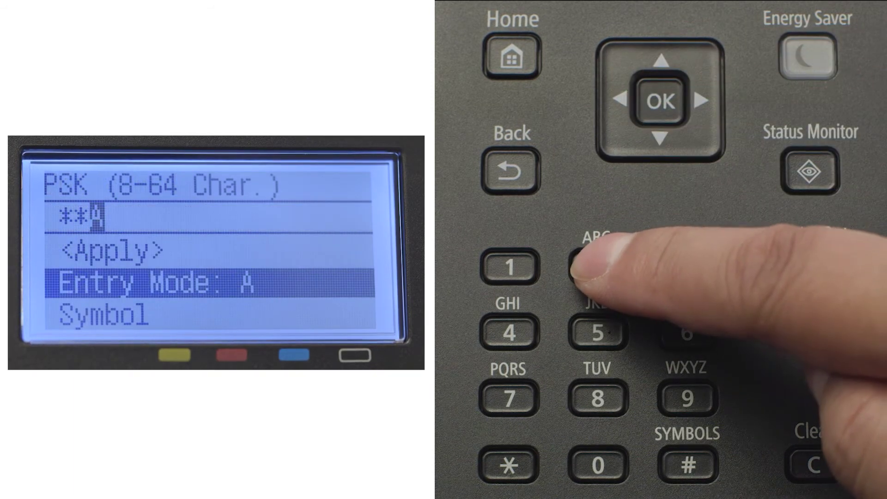
left_click(660, 100)
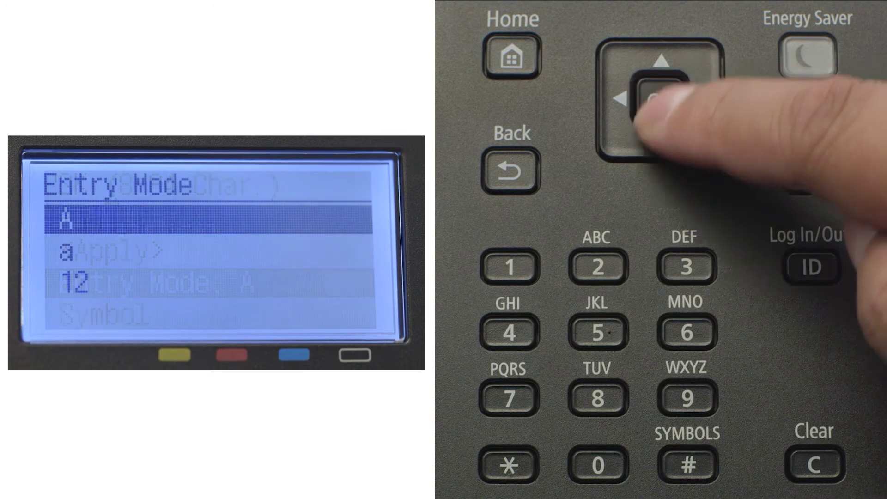
left_click(661, 139)
left_click(659, 101)
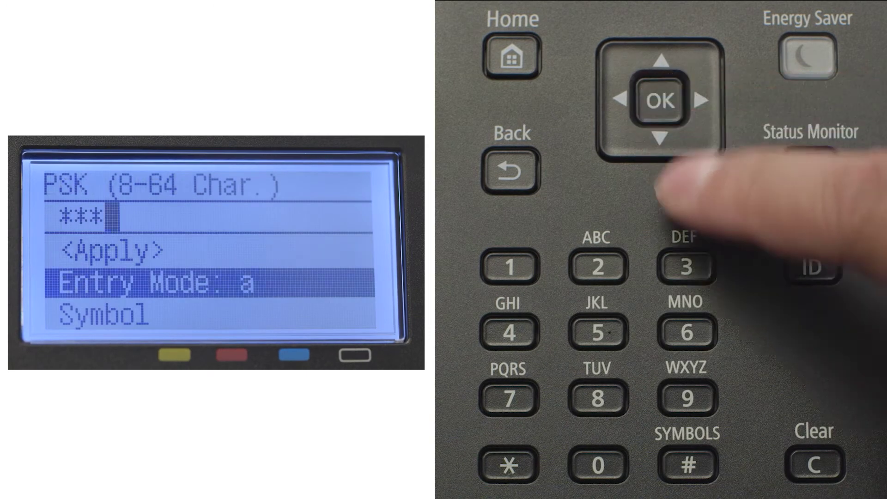
left_click(686, 267)
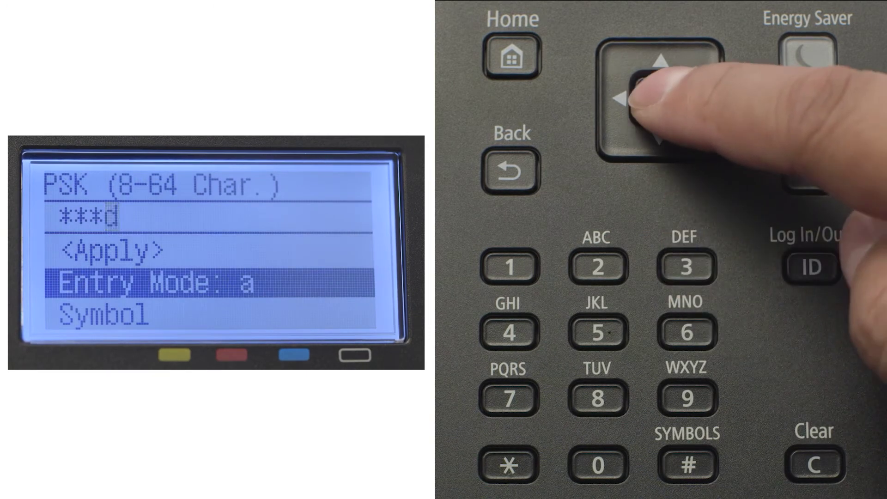
Add the digits 1, 2 and 3 to the key, then choose Symbol entry
left_click(660, 101)
left_click(659, 139)
left_click(660, 101)
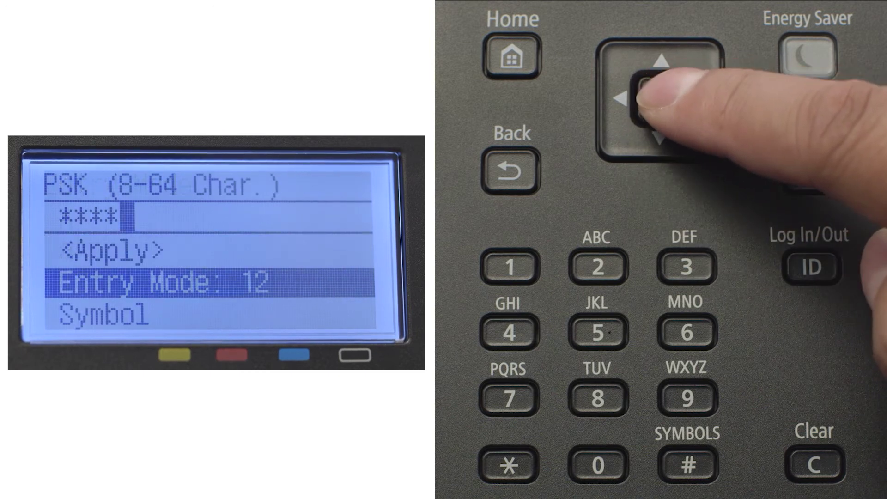
left_click(509, 267)
left_click(597, 267)
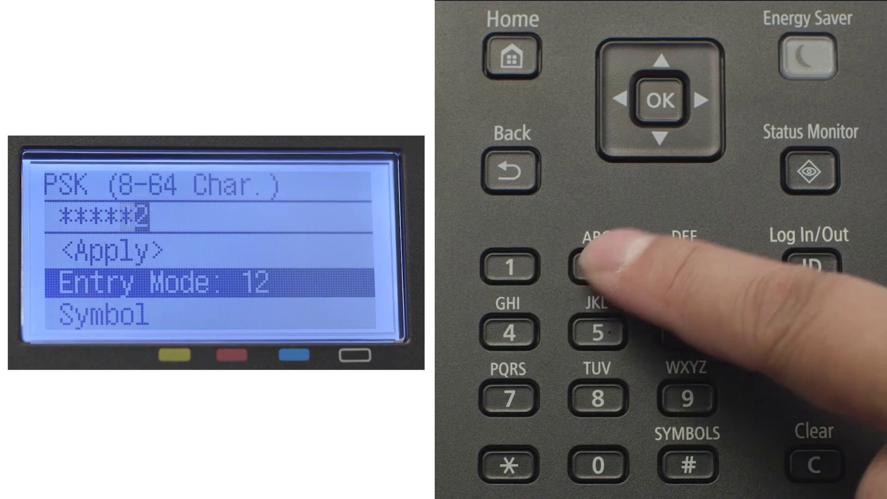
left_click(687, 267)
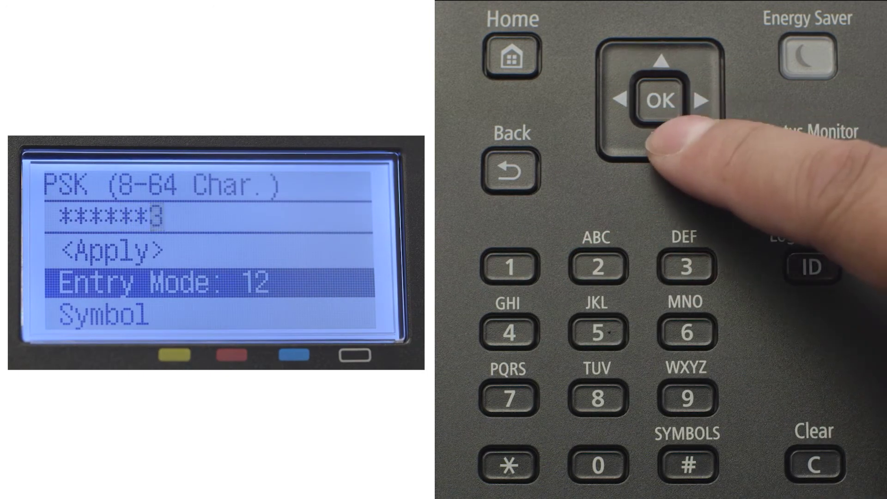
left_click(660, 139)
left_click(660, 101)
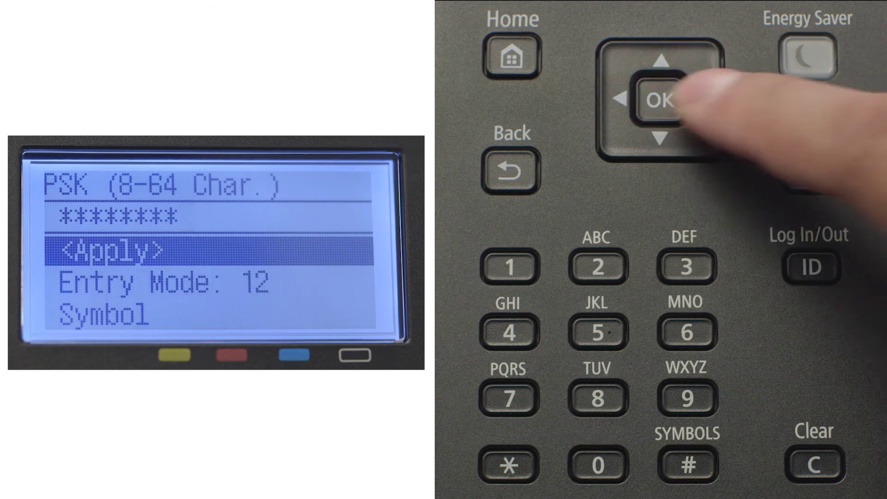
Apply the network key, confirm connecting with the new settings, and return Home
left_click(660, 100)
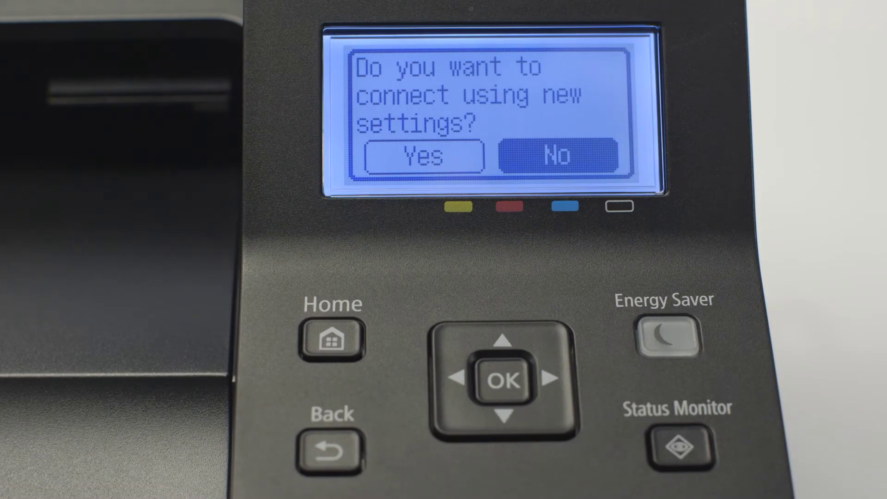
left_click(457, 377)
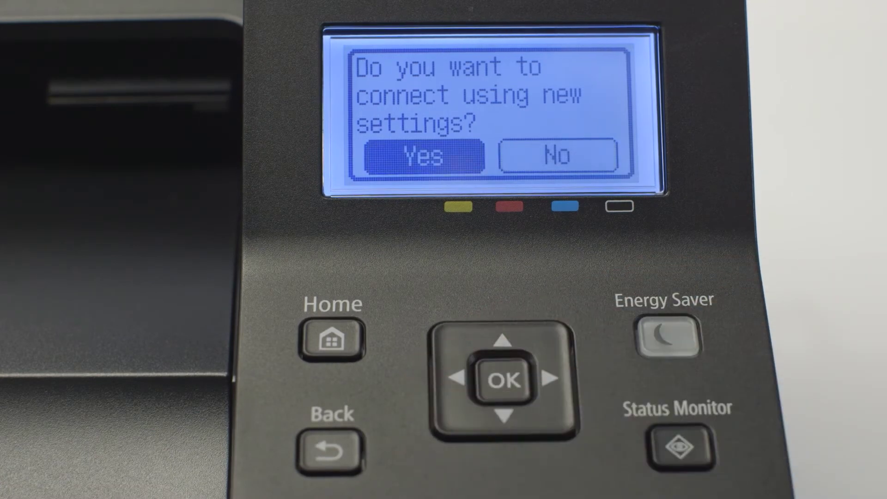
left_click(503, 379)
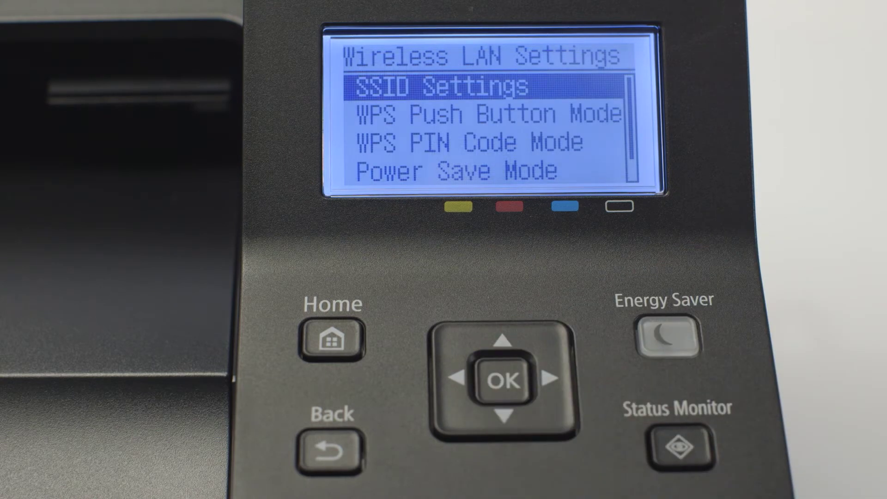
left_click(332, 338)
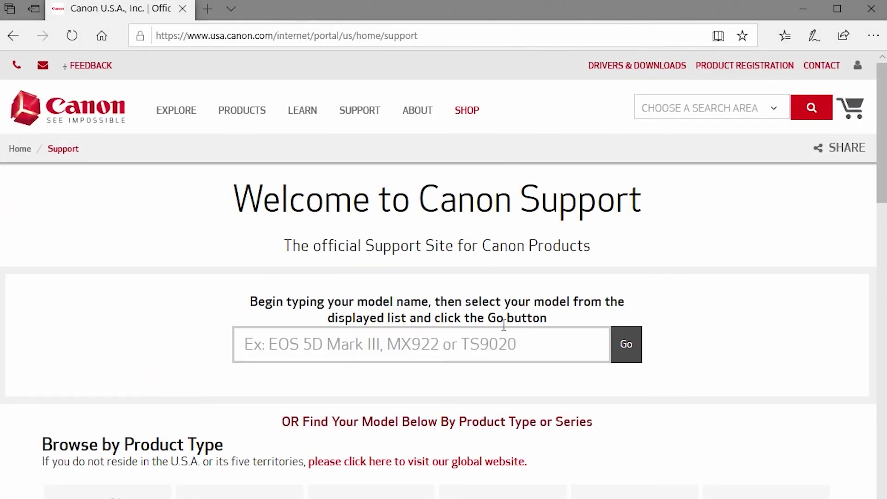
type("LBP622")
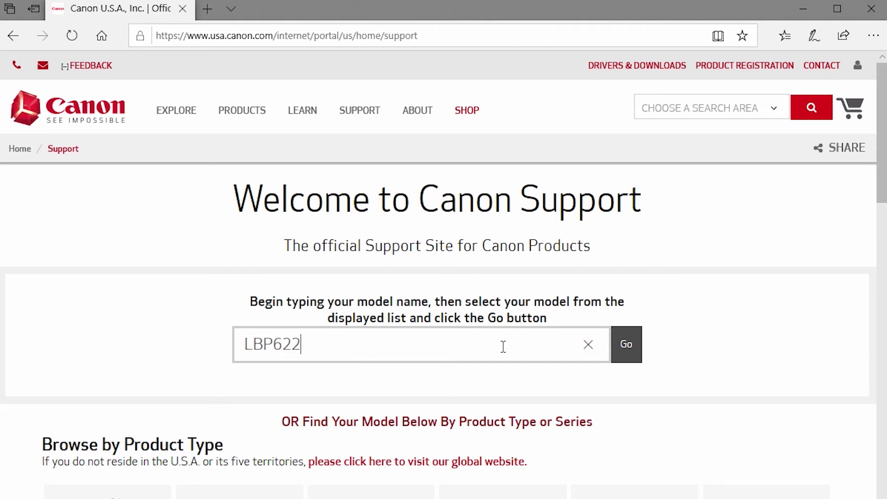
type("Cdw")
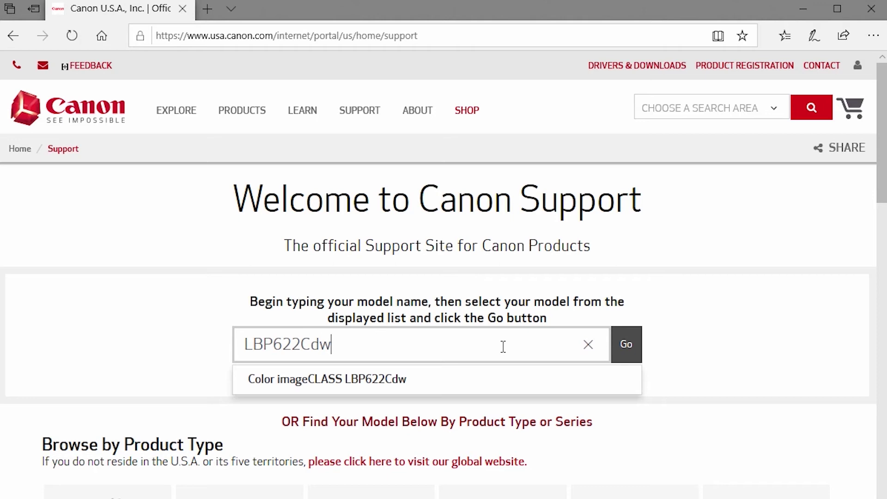
Go to the Color imageCLASS LBP622Cdw support page and save its Generic Plus UFR II driver
left_click(497, 381)
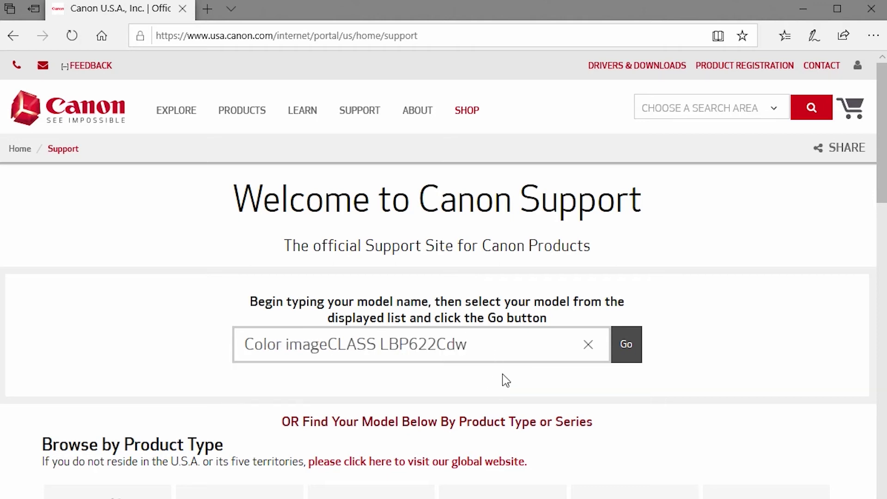
left_click(628, 349)
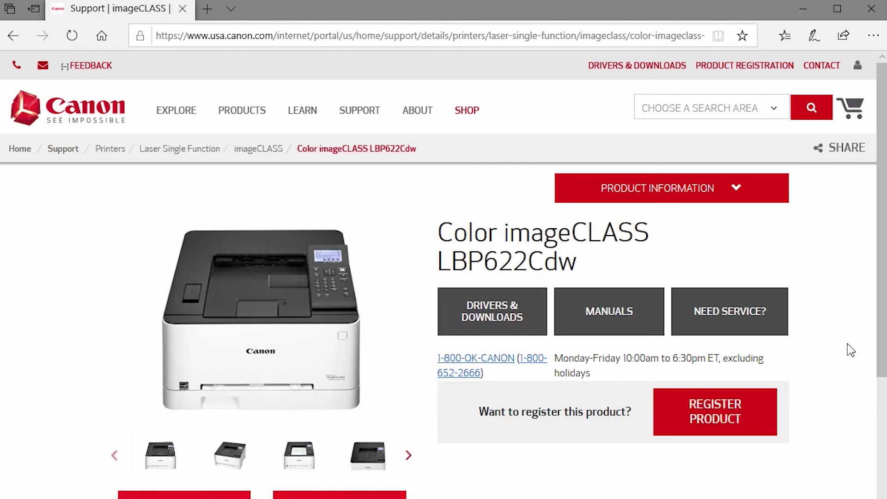
scroll(877, 333, "down", 5)
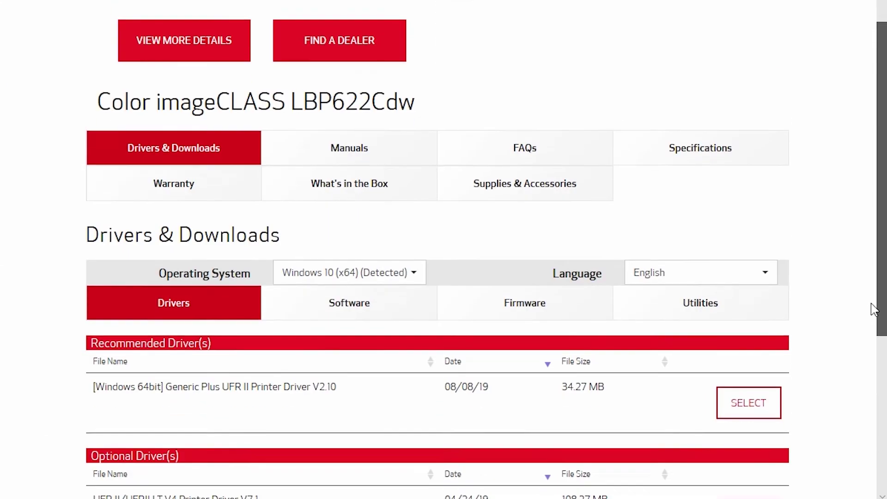
left_click_drag(873, 303, 880, 439)
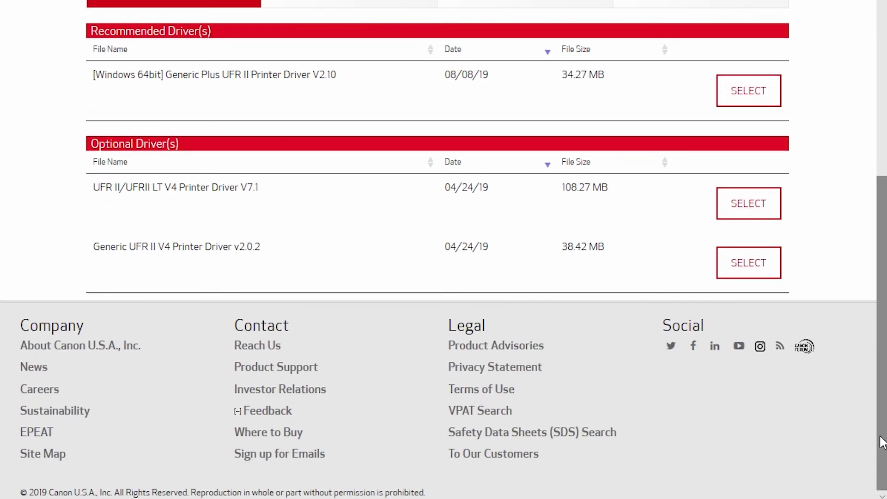
left_click(749, 97)
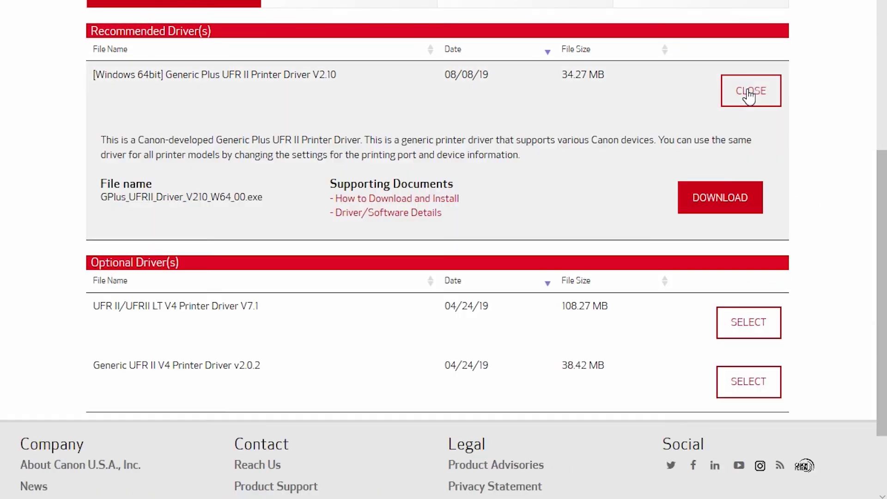
left_click(725, 197)
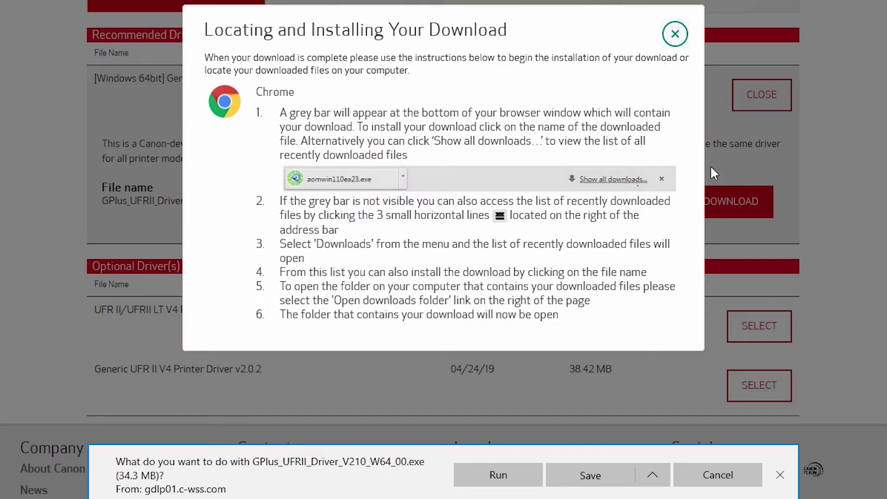
left_click(675, 34)
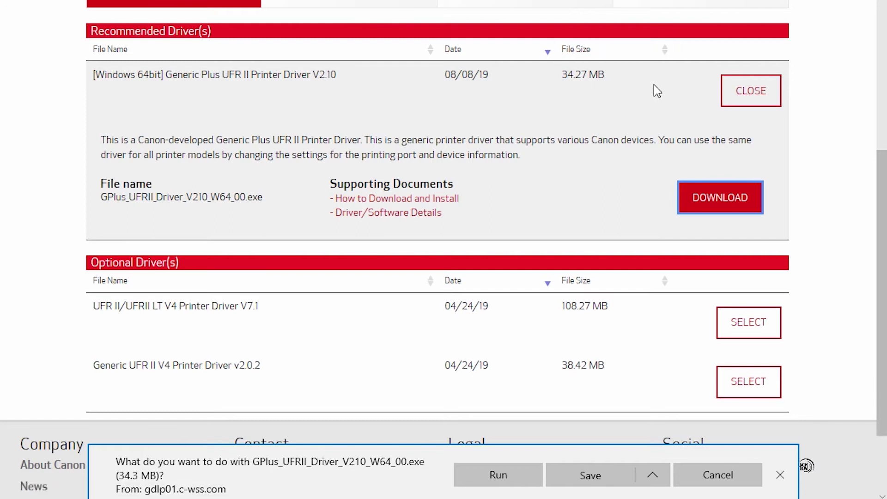
left_click(590, 475)
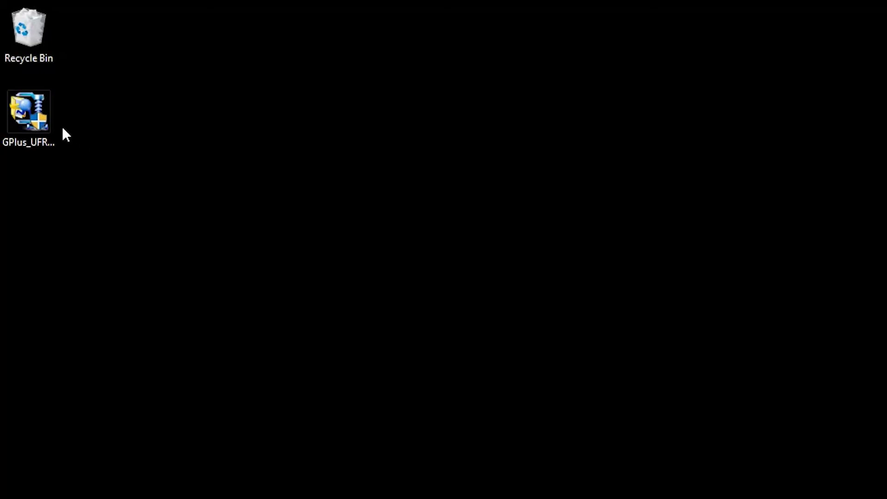
Extract the downloaded driver on the desktop and launch Setup from the extracted folder
double_click(37, 111)
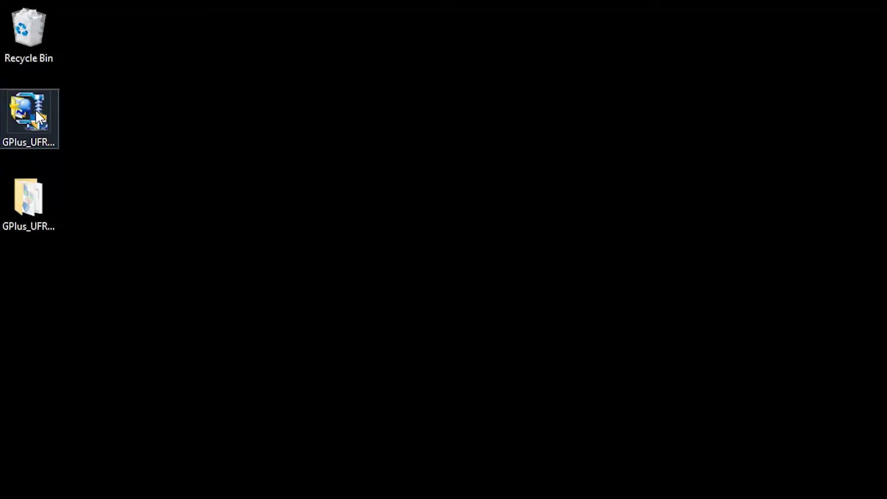
left_click(26, 200)
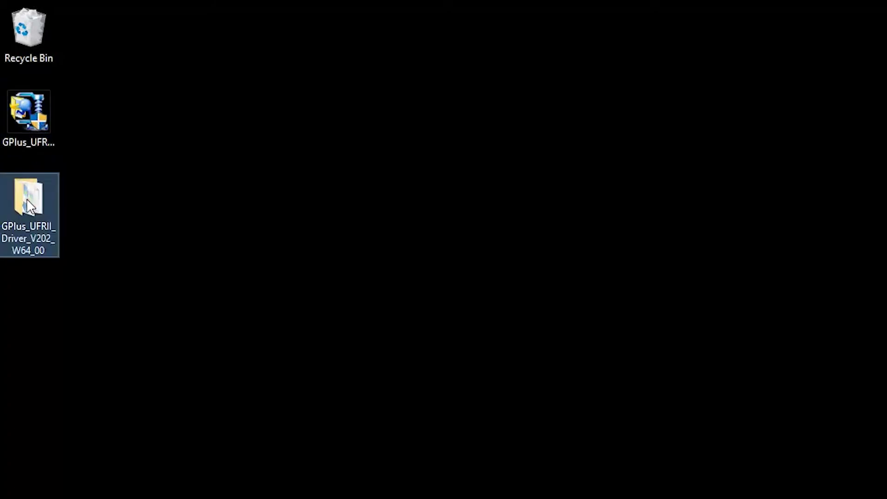
double_click(28, 205)
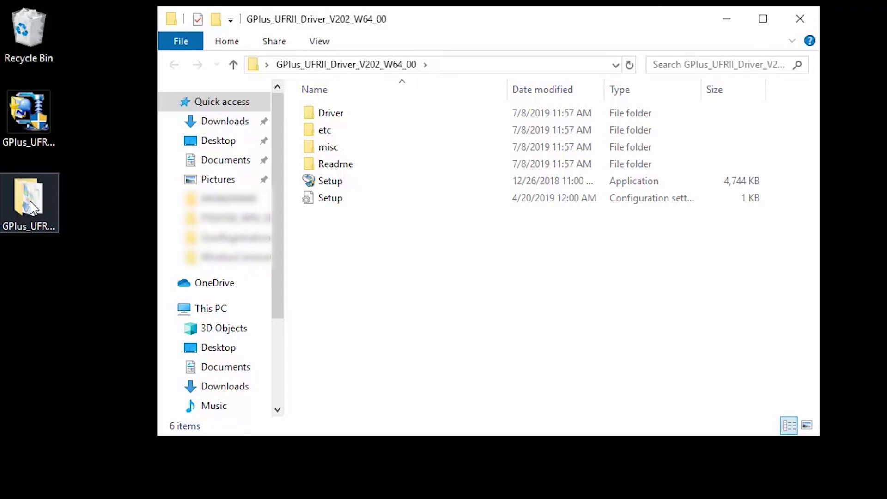
left_click(327, 184)
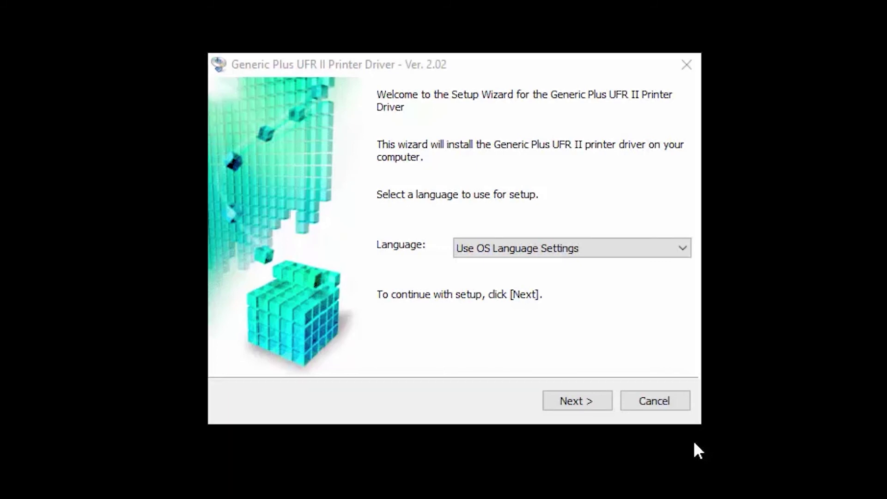
Pass the welcome page, accept the license, and keep Standard network setup
left_click(580, 404)
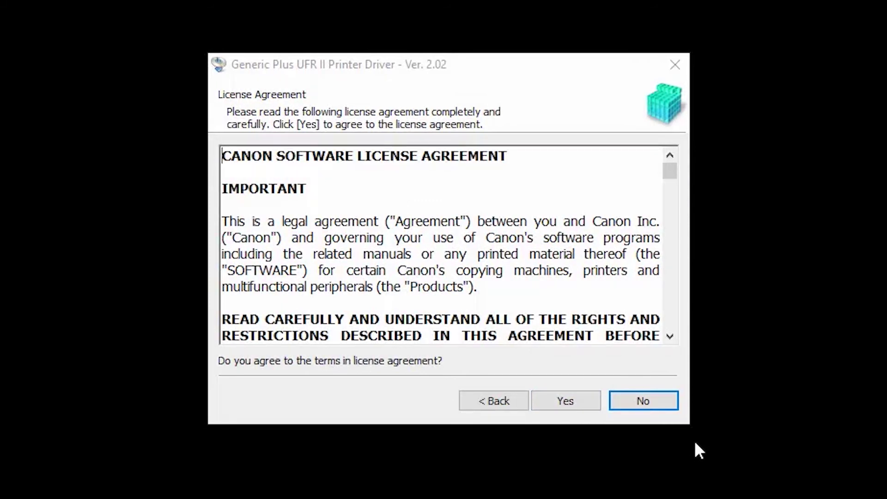
left_click(582, 405)
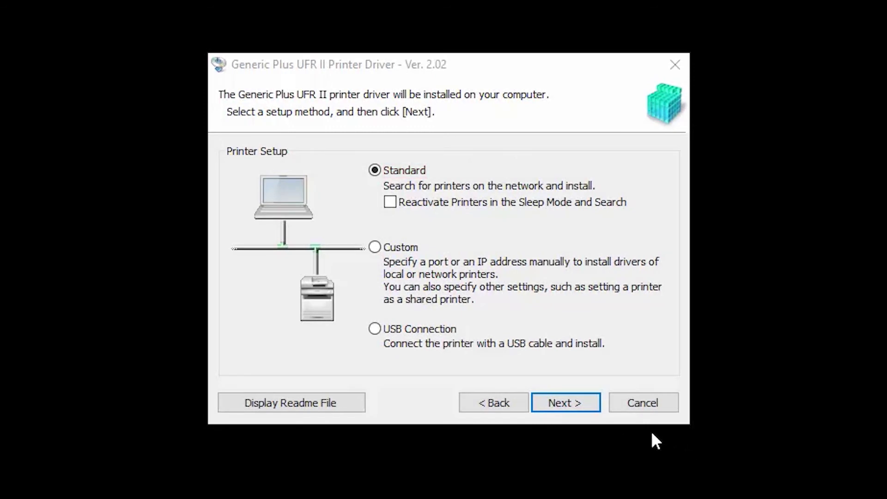
left_click(577, 406)
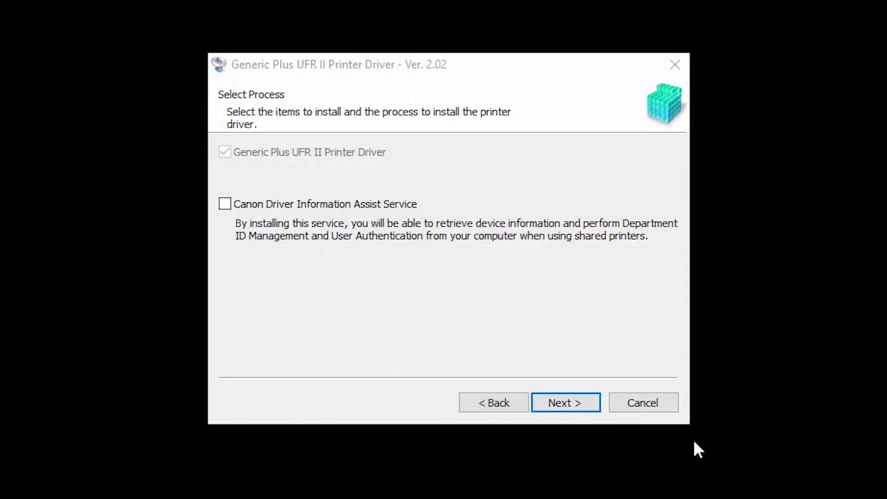
Skip the assist service, check the found IPv4 printer, and continue to installation settings
left_click(589, 402)
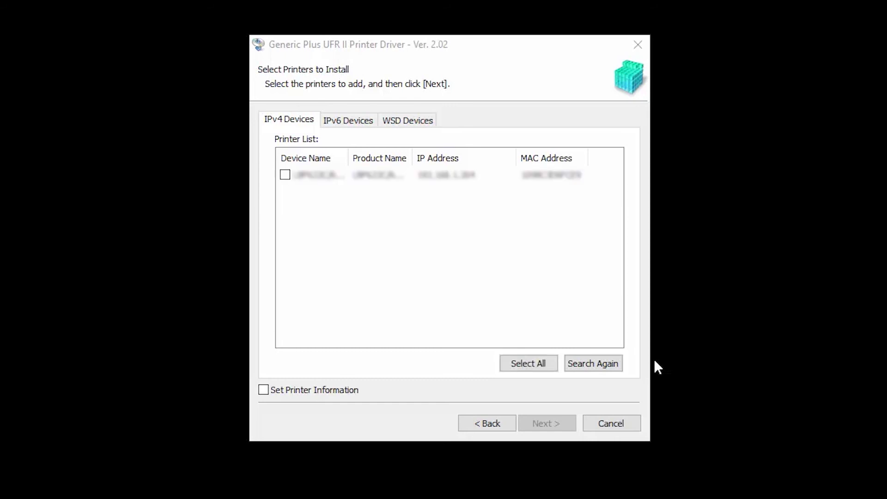
left_click(285, 174)
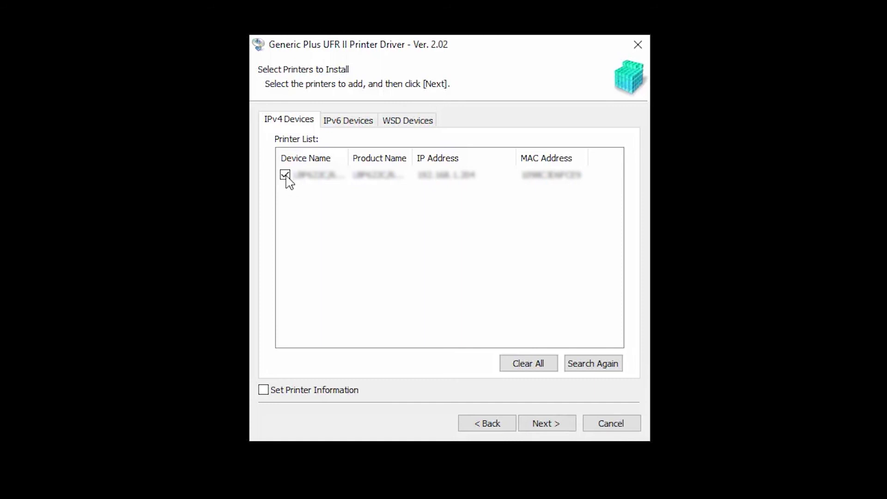
left_click(542, 422)
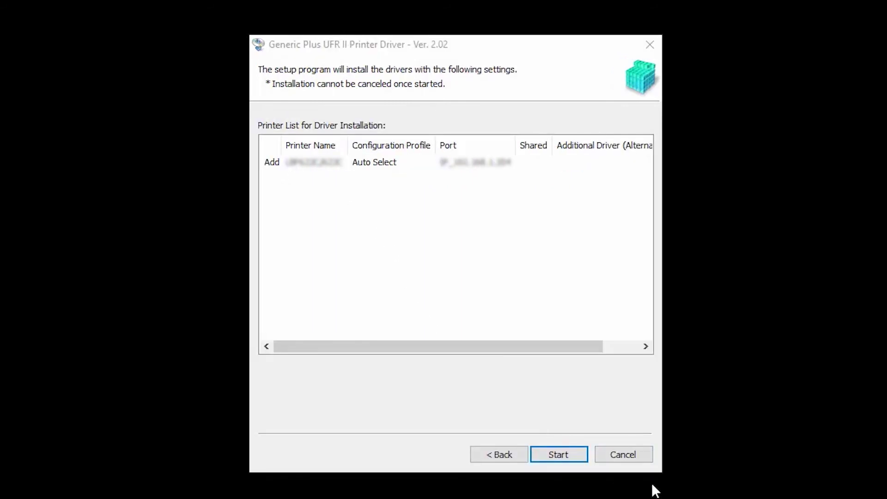
Start installing the Generic Plus UFR II driver for the selected network printer
left_click(400, 165)
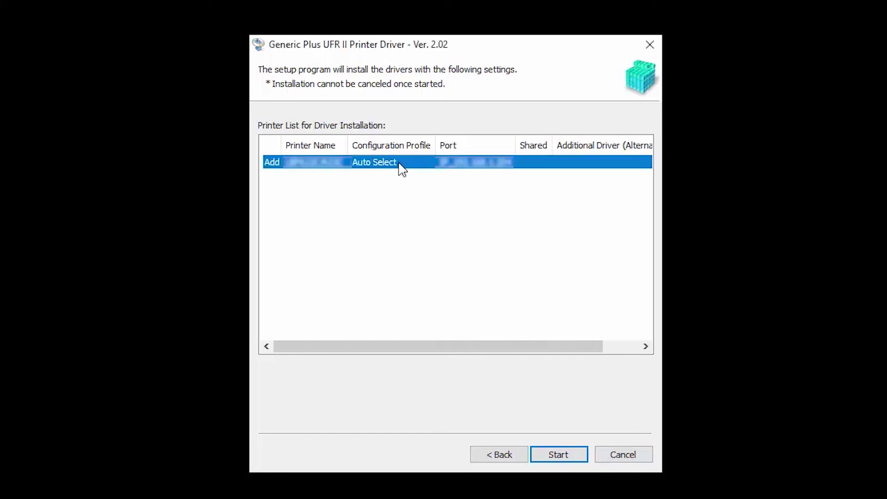
left_click(559, 456)
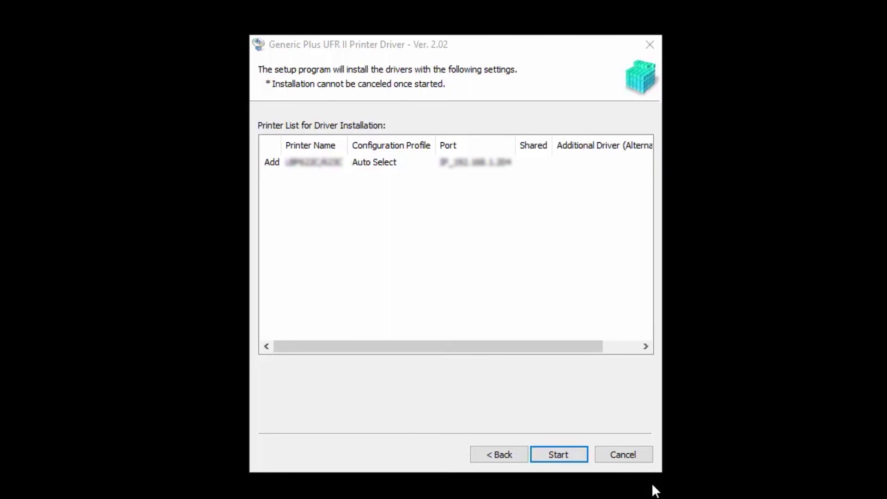